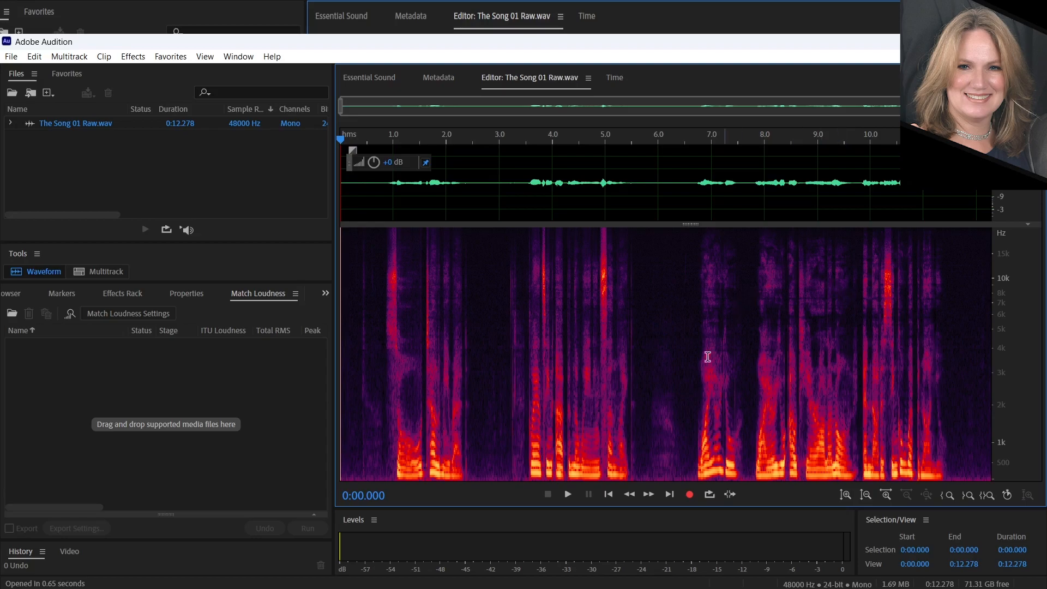
# Step: Play the raw recording, and play the phrase between about 6.4 and 7.7 seconds with looping enabled
pyautogui.click(567, 495)
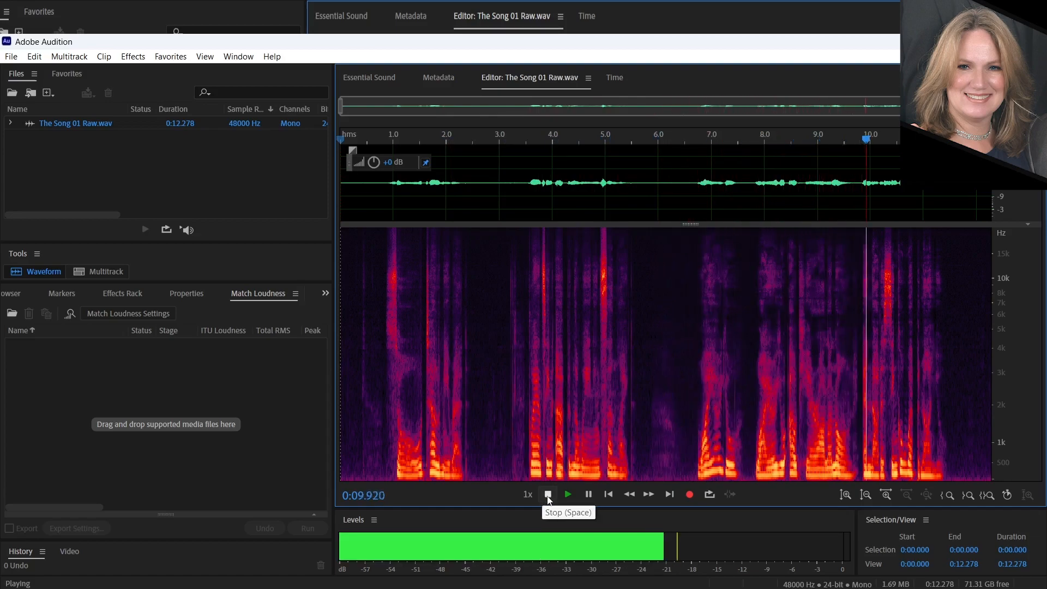
pyautogui.click(547, 495)
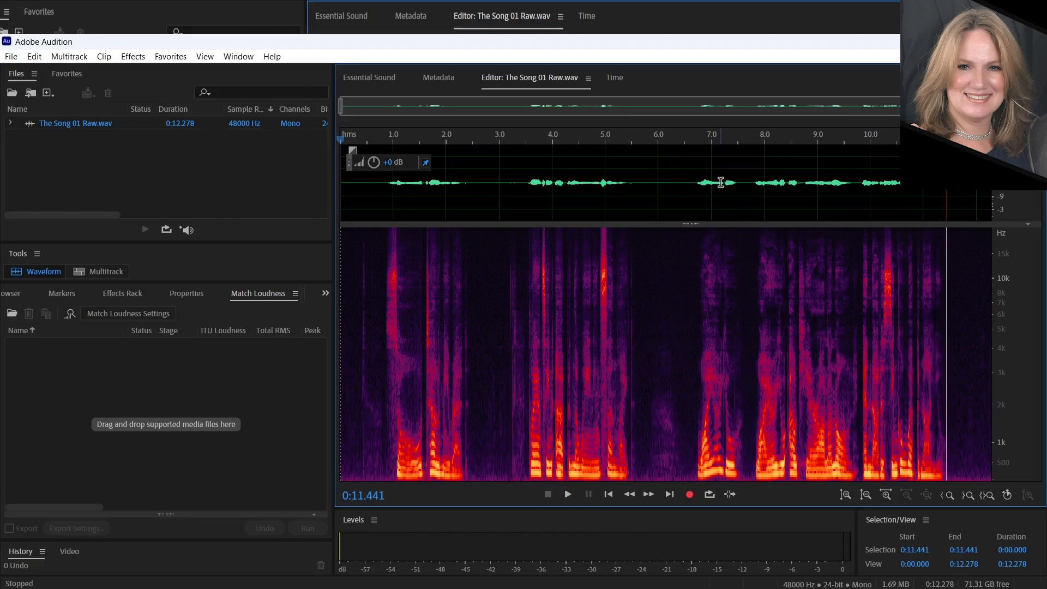
pyautogui.moveTo(678, 183); pyautogui.dragTo(748, 243)
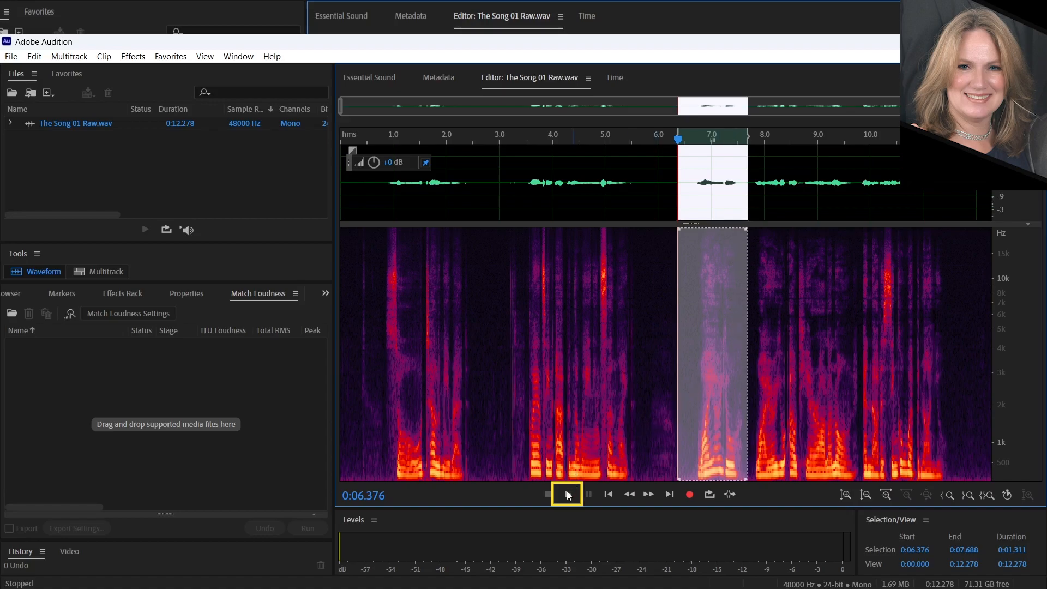
pyautogui.click(709, 494)
pyautogui.click(566, 500)
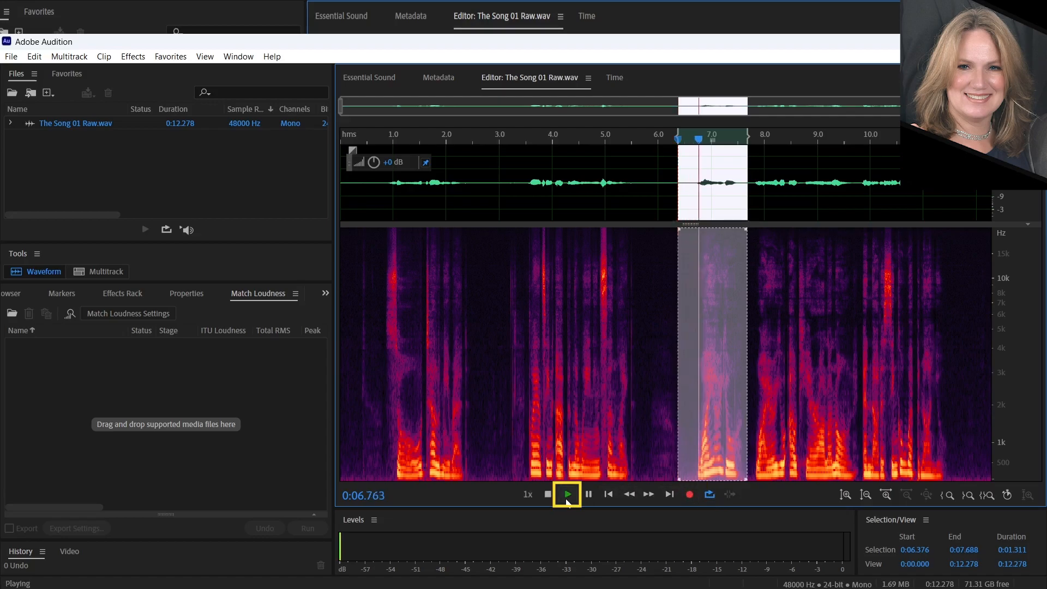
pyautogui.click(566, 499)
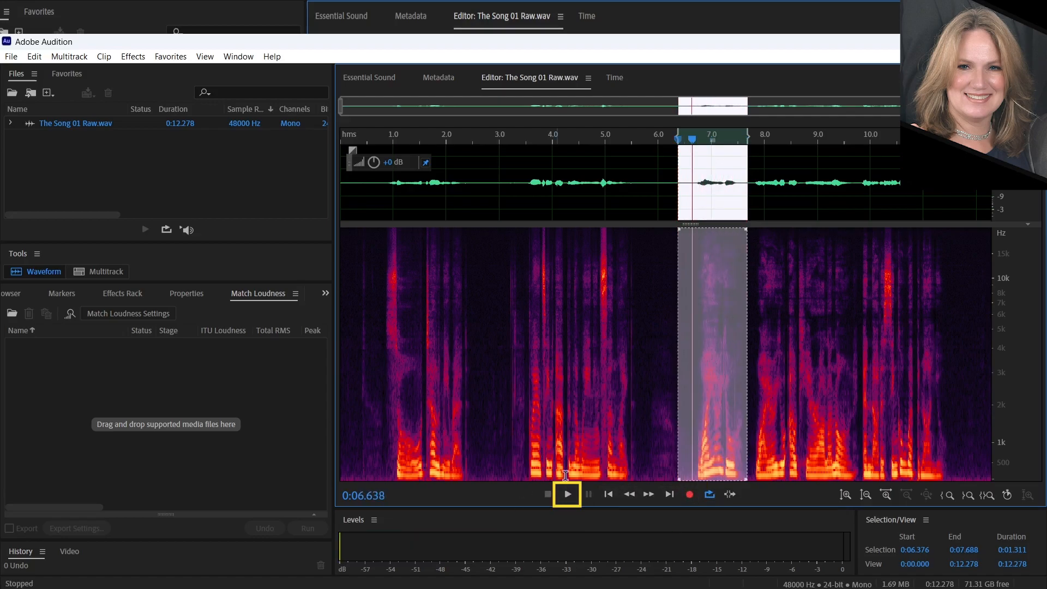
# Step: Shorten the selection to end at about 7.53 seconds, cut that phrase from the recording, and undo the cut
pyautogui.moveTo(747, 200)
pyautogui.mouseDown()
pyautogui.moveTo(757, 199)
pyautogui.moveTo(742, 200)
pyautogui.mouseUp()
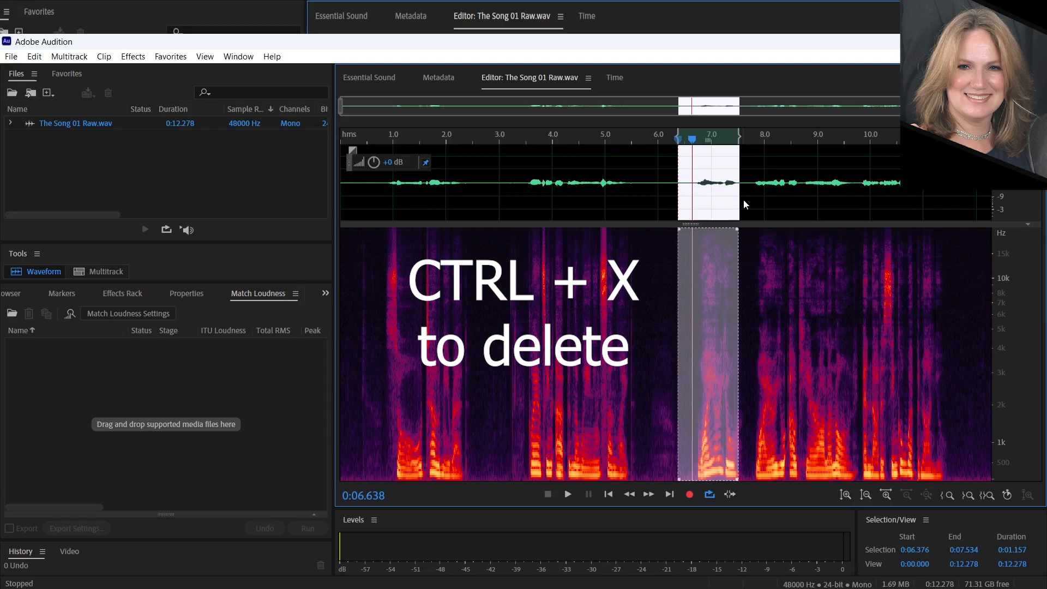
pyautogui.hotkey('ctrl', 'x')
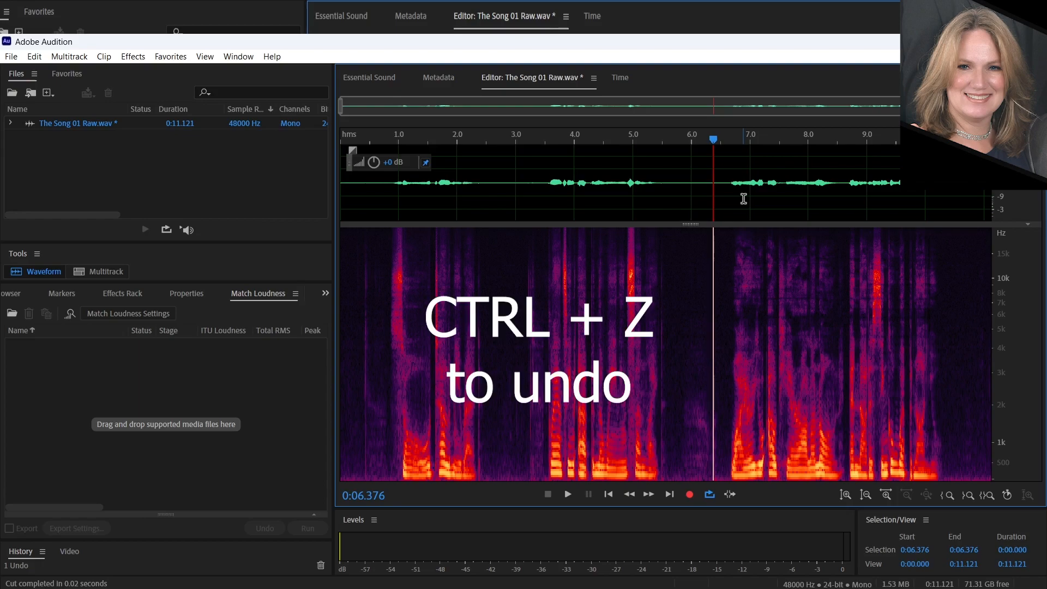
pyautogui.hotkey('ctrl', 'z')
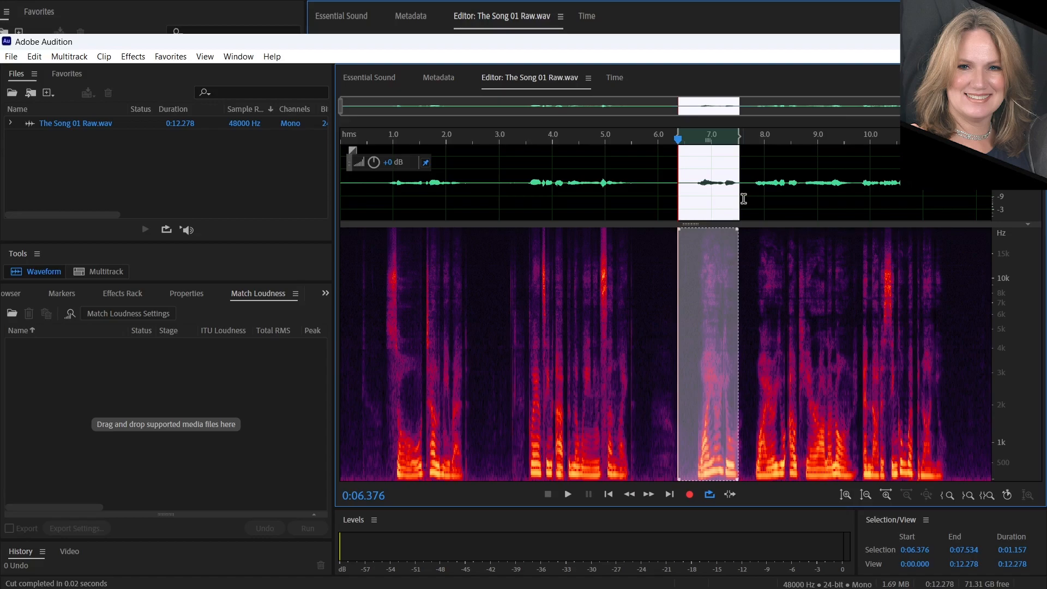
# Step: Open the audio file The Song Raw Room Noise from the Tutorial 2 folder
pyautogui.click(11, 57)
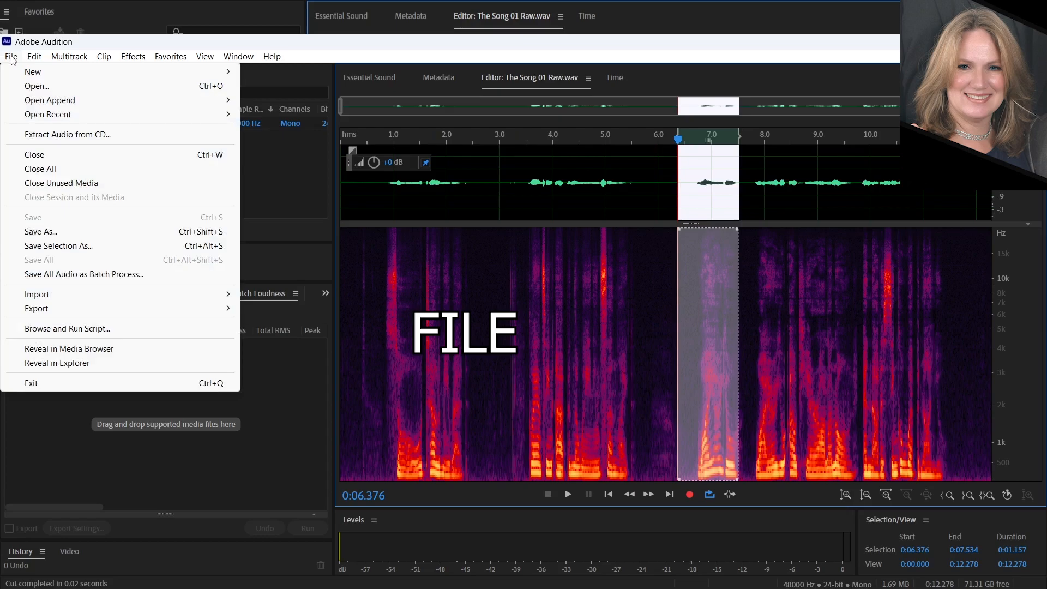
pyautogui.click(36, 86)
pyautogui.click(190, 197)
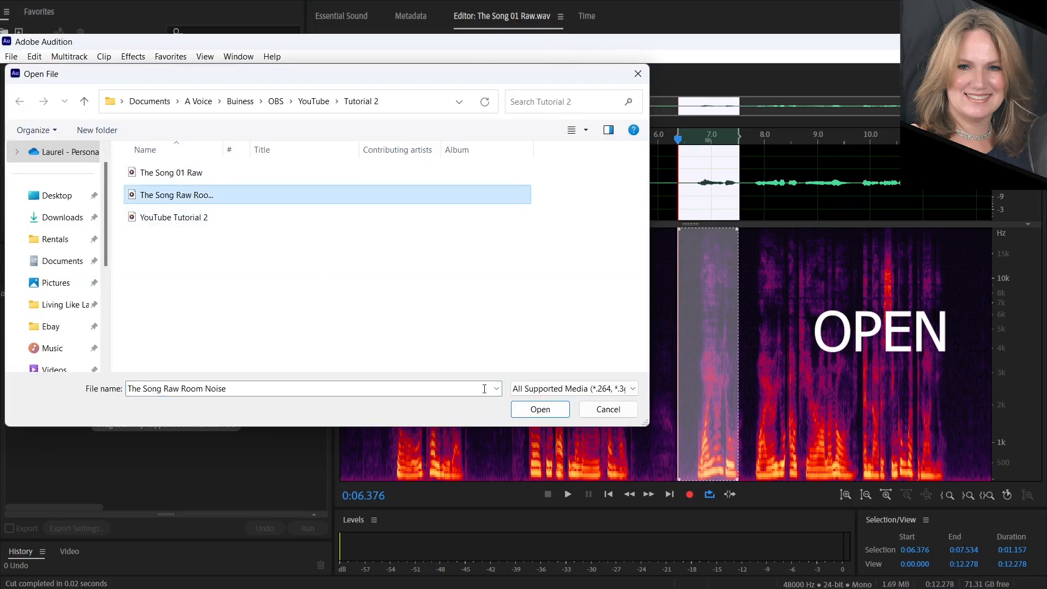
pyautogui.click(540, 409)
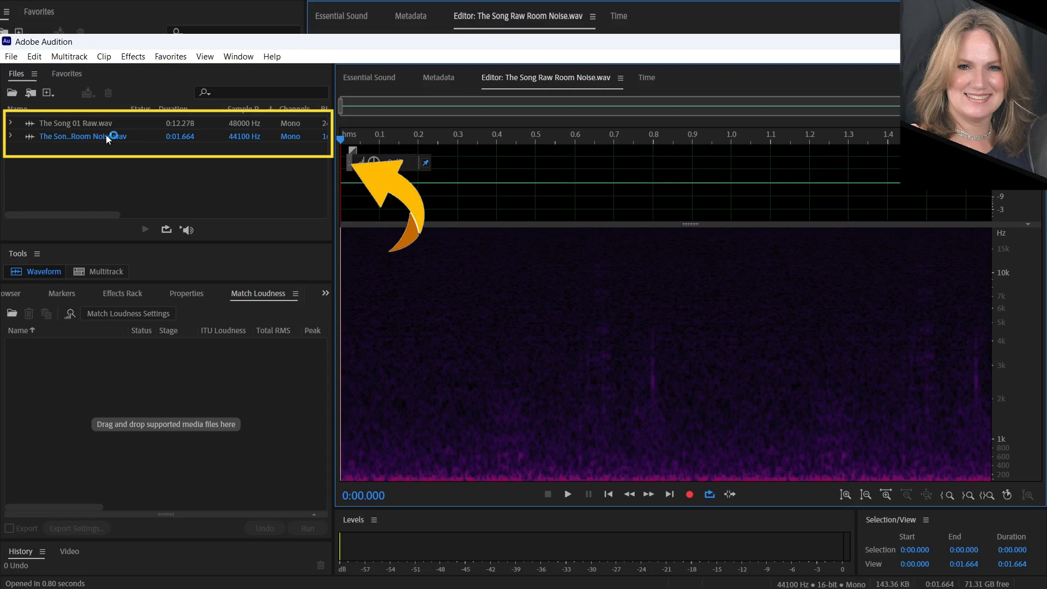
# Step: Display The Song 01 Raw.wav, return to the room noise file, and play the room noise
pyautogui.doubleClick(140, 122)
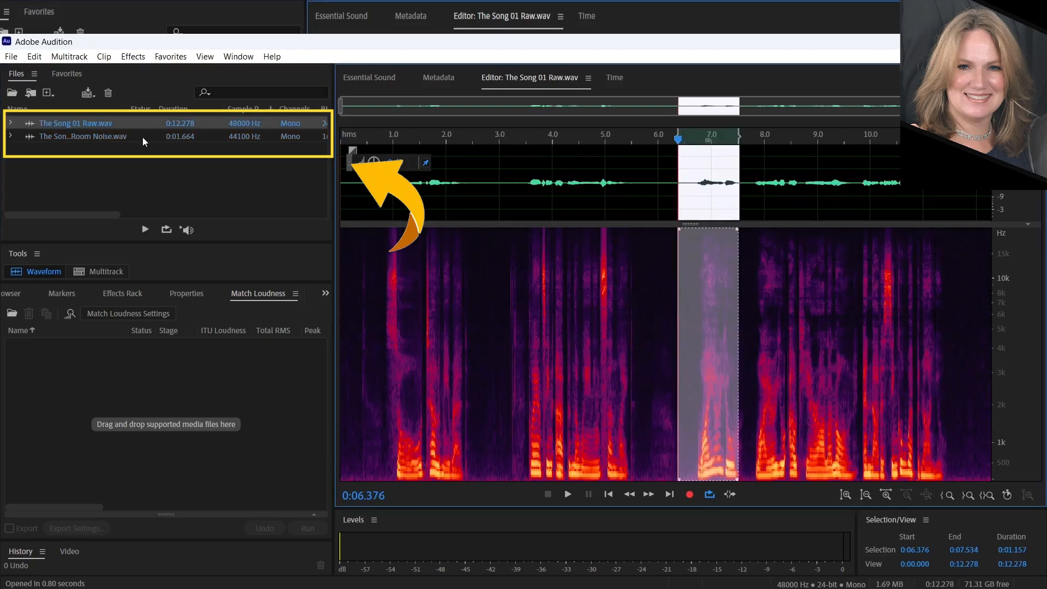
pyautogui.doubleClick(142, 135)
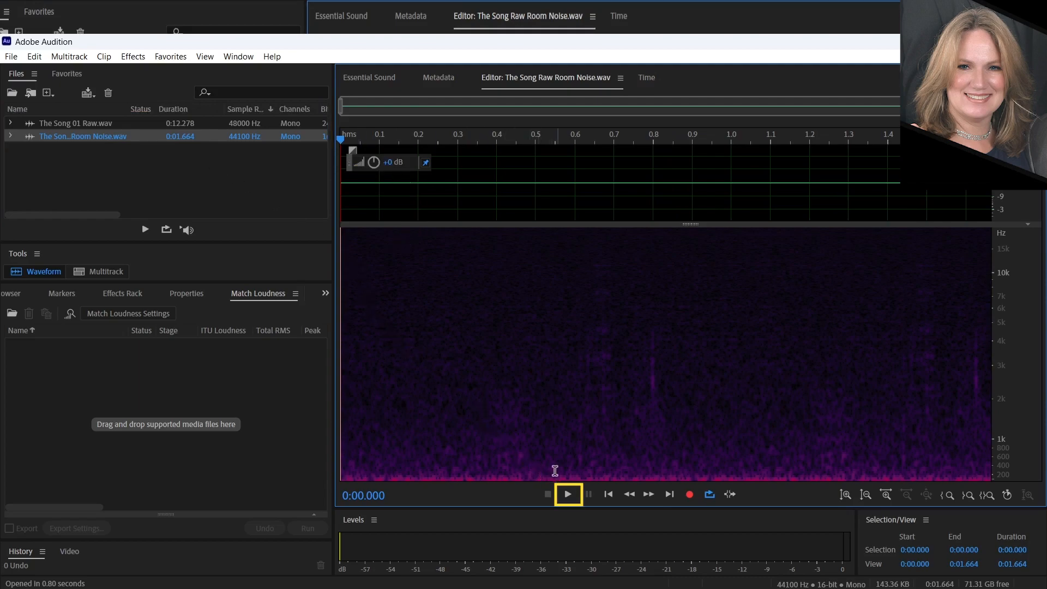
pyautogui.click(567, 496)
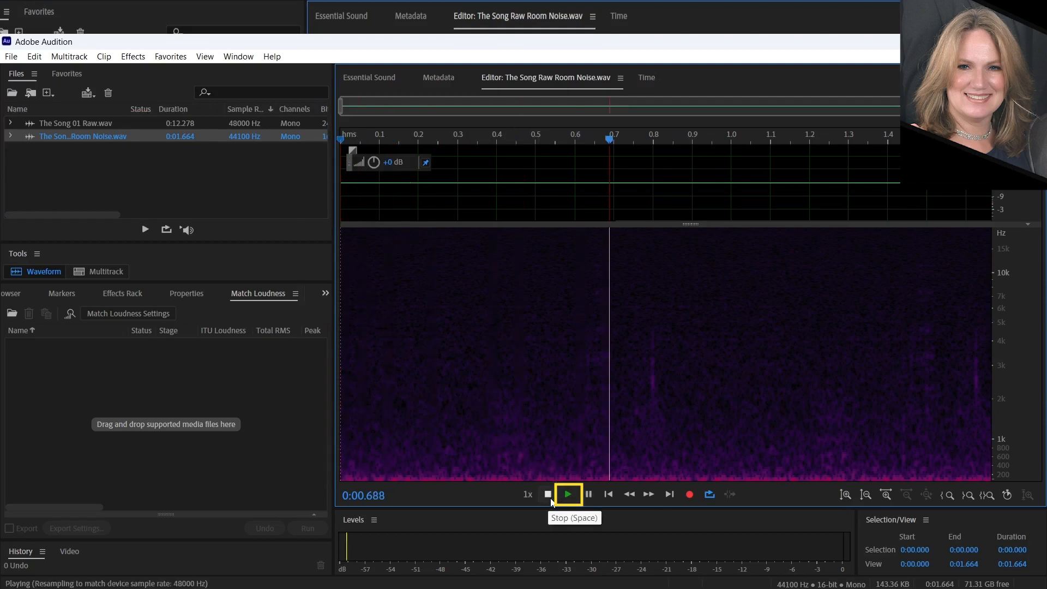
pyautogui.click(548, 494)
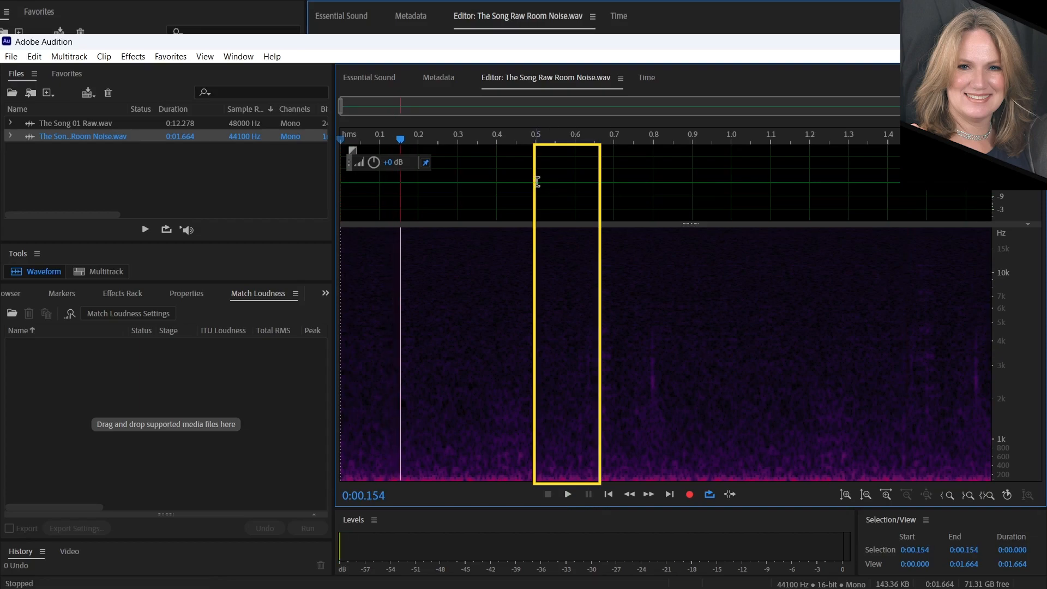
# Step: Select and audition a quiet stretch of room noise, extend the selection to about 0.50–0.74 seconds, and copy it
pyautogui.moveTo(537, 181); pyautogui.dragTo(611, 234)
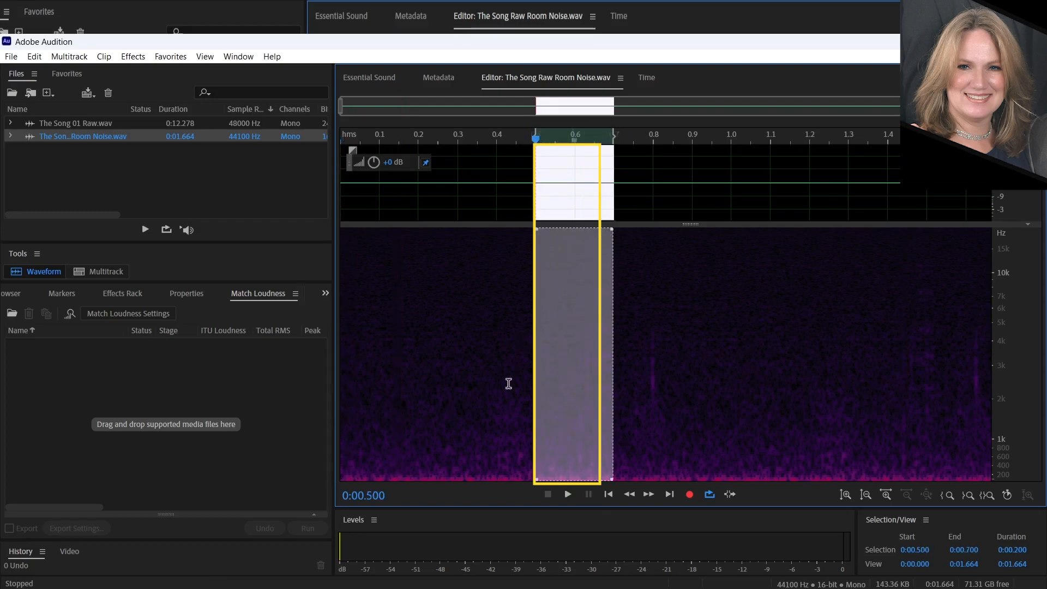
pyautogui.click(567, 496)
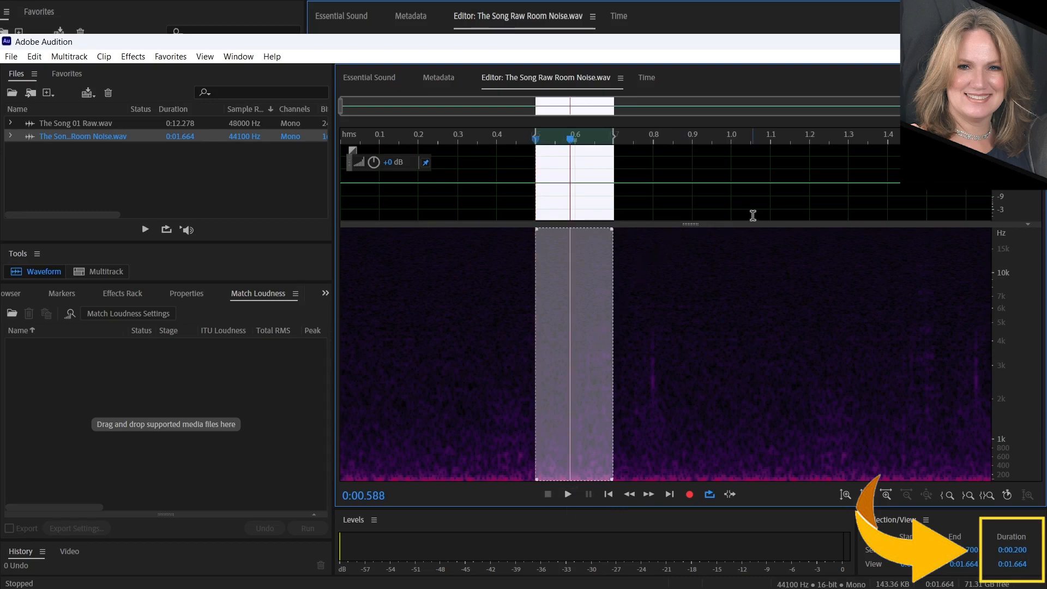
pyautogui.moveTo(615, 204); pyautogui.dragTo(630, 212)
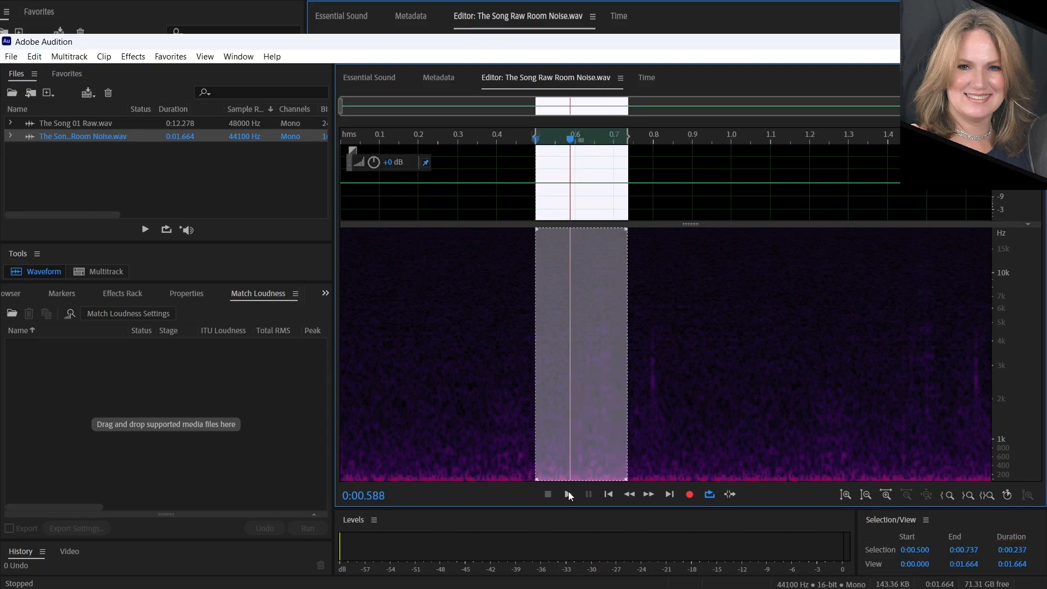
pyautogui.hotkey('ctrl', 'c')
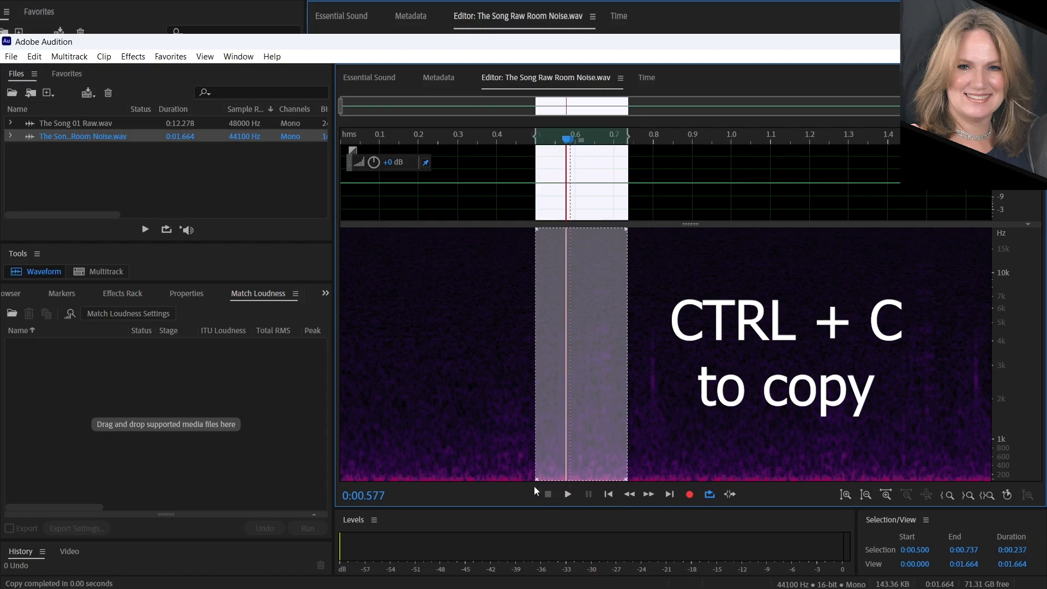
# Step: Create a 44100 Hz, mono, 16-bit audio file named "The Song room noise 0.2" and paste the copied room noise into it
pyautogui.click(18, 59)
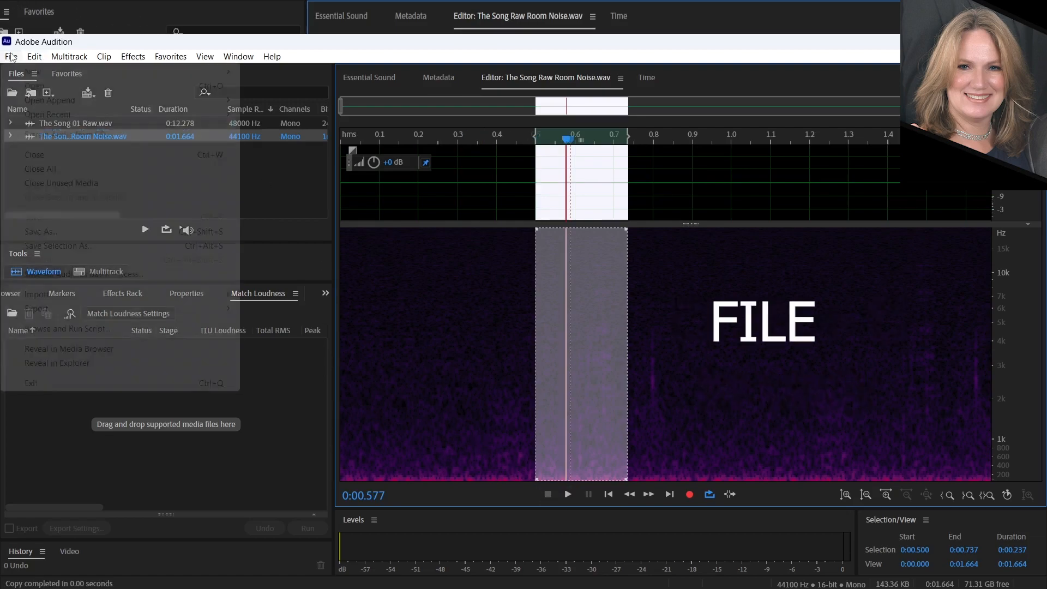
pyautogui.moveTo(30, 77)
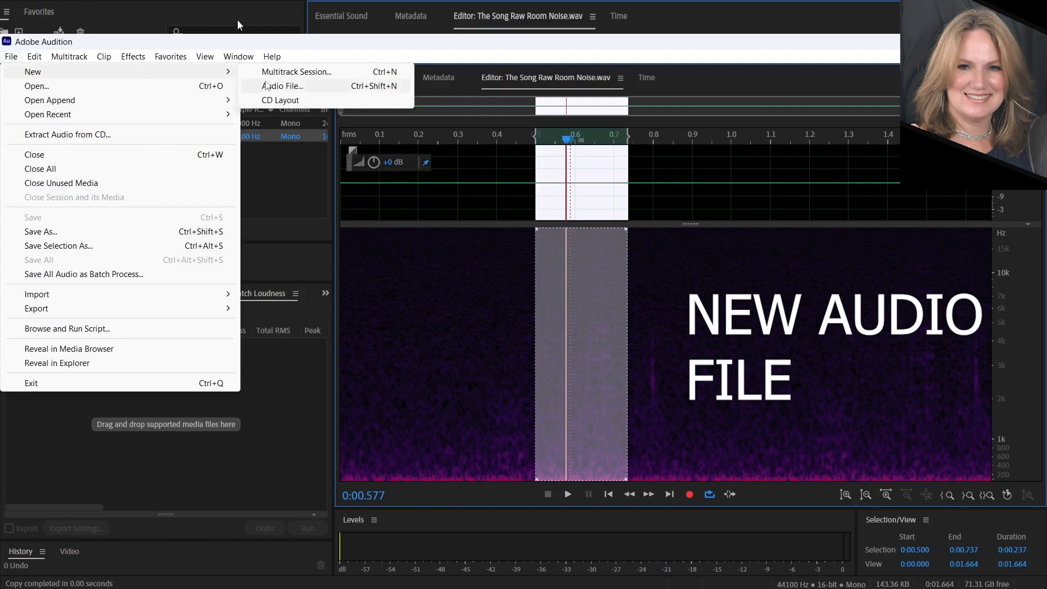
pyautogui.click(282, 85)
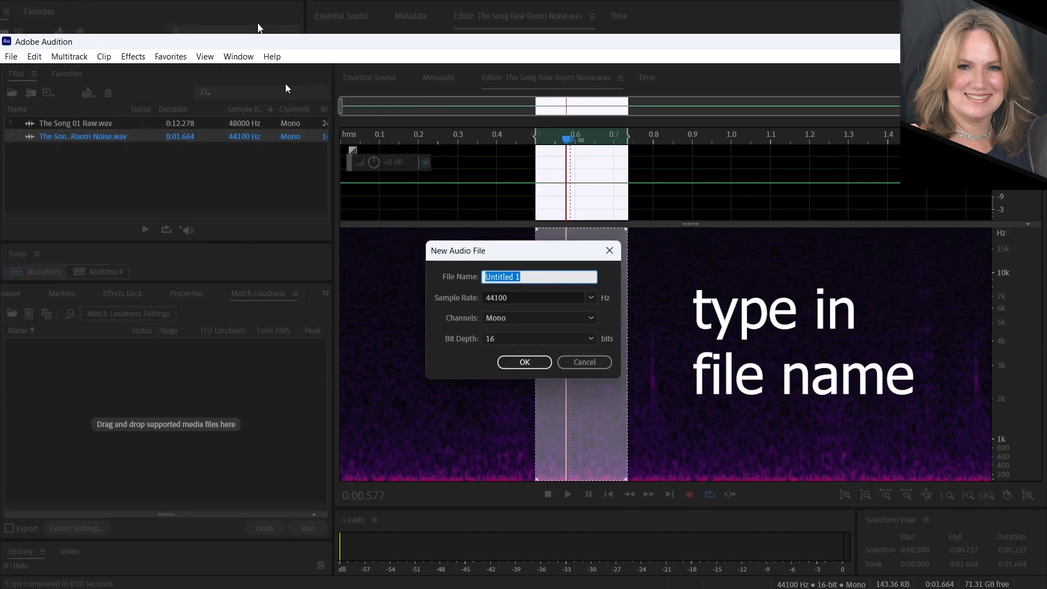
pyautogui.write('The Song room noise 0.2')
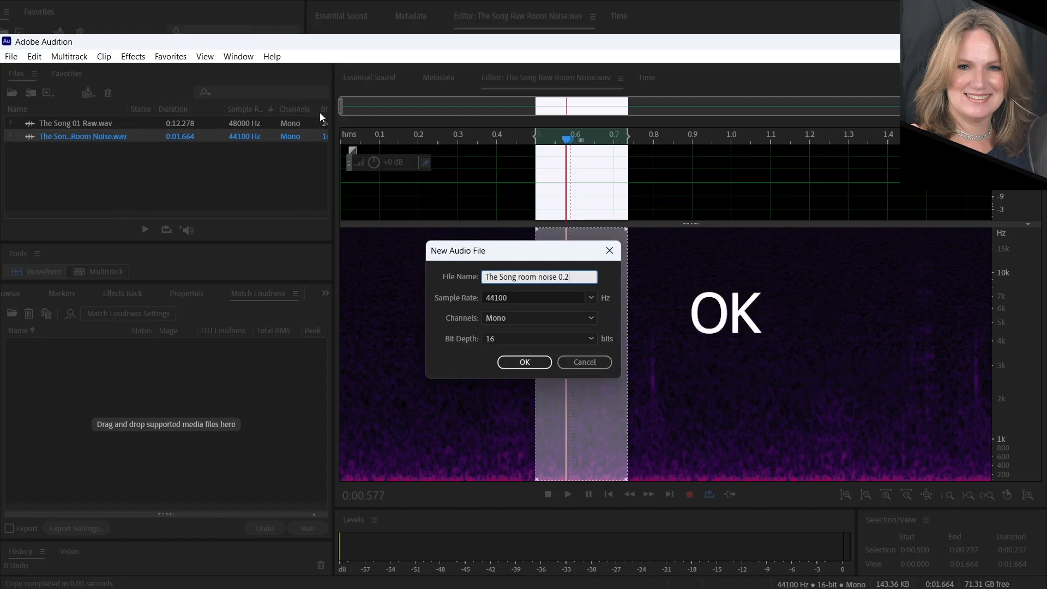
pyautogui.click(517, 365)
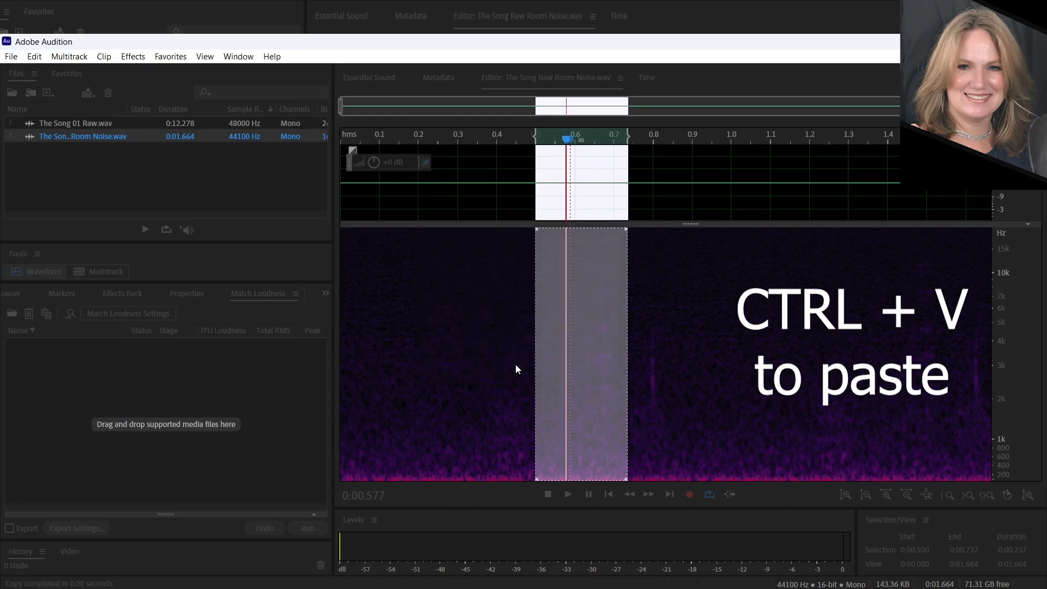
pyautogui.hotkey('ctrl', 'v')
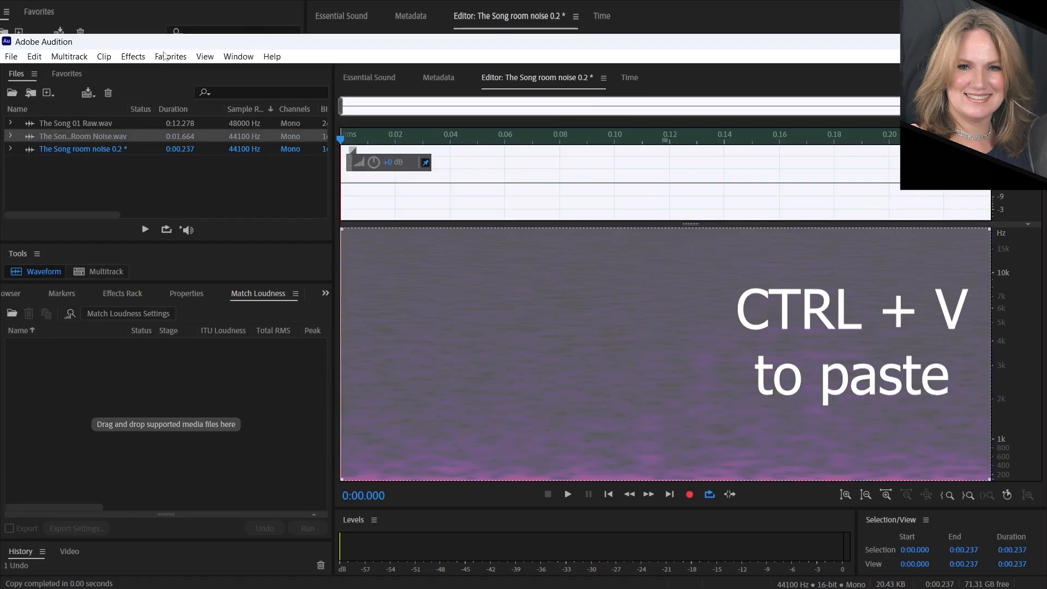
# Step: Save the new room noise clip as The Song room noise 0.2.wav in Wave PCM format in the Tutorial 2 folder
pyautogui.click(11, 56)
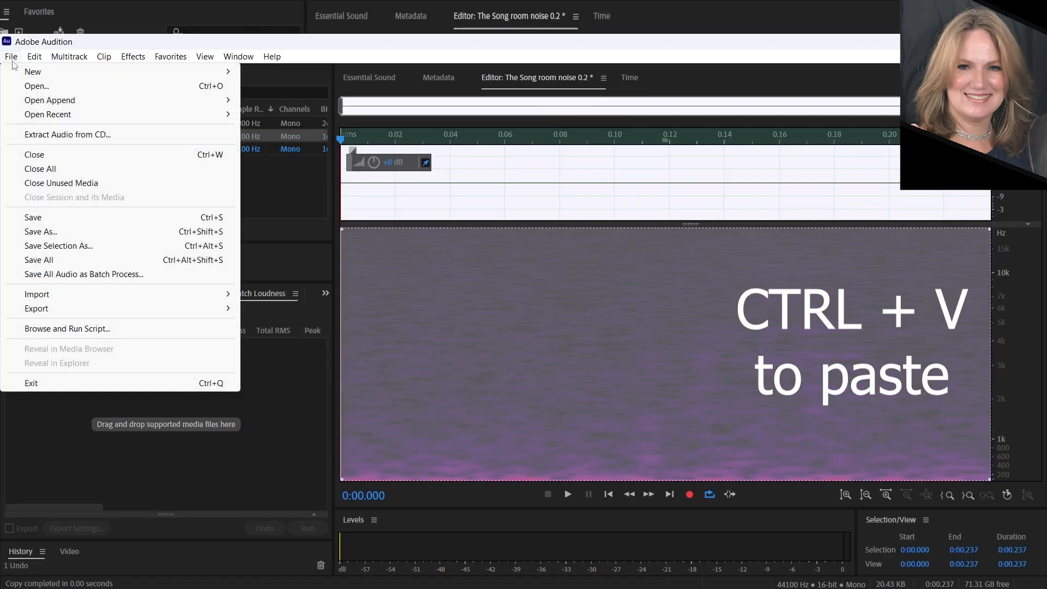
pyautogui.click(25, 215)
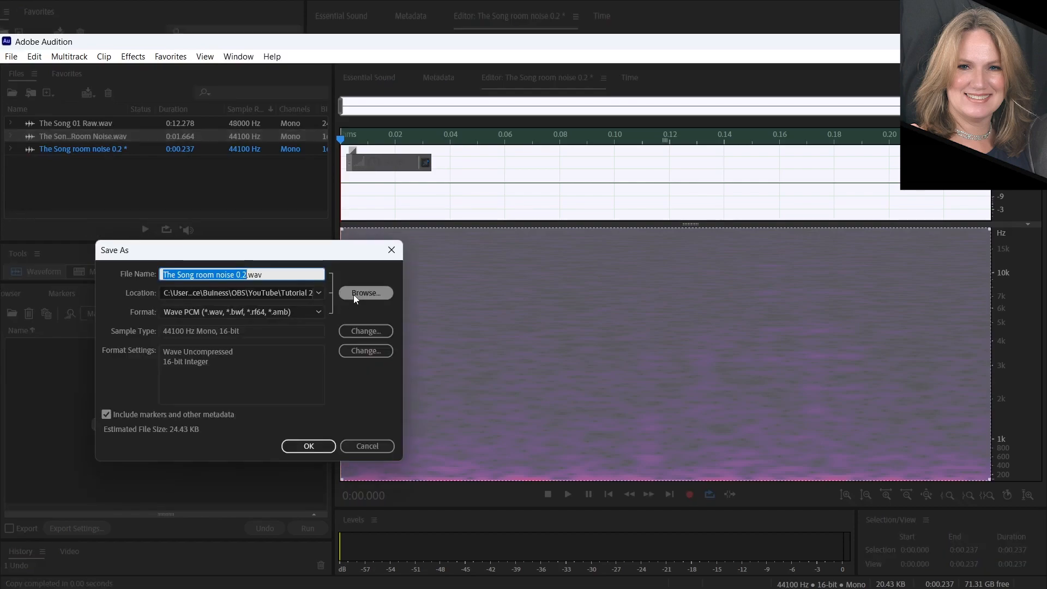
pyautogui.click(307, 446)
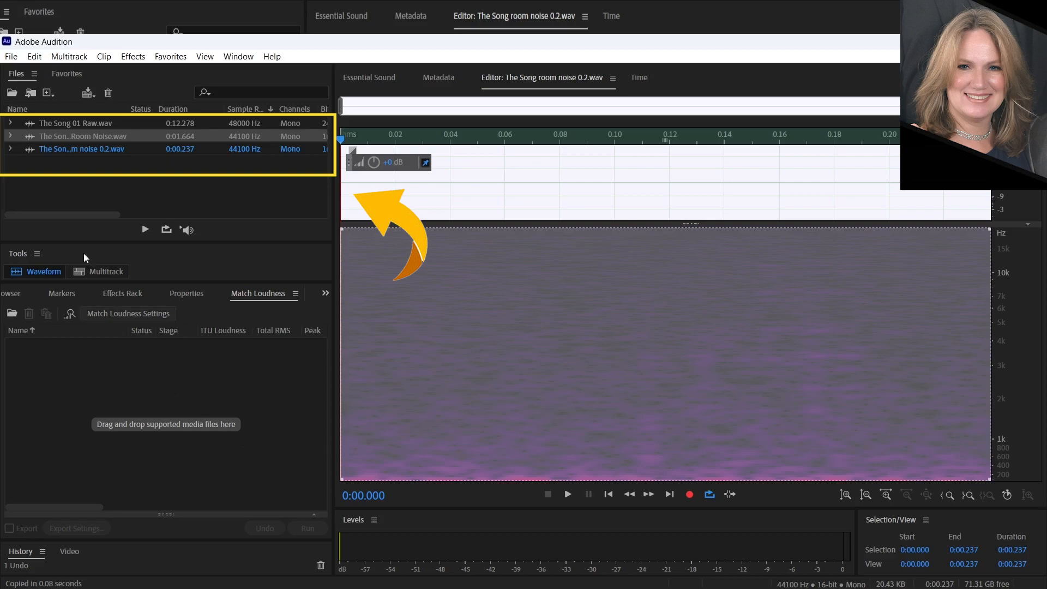
# Step: In The Song 01 Raw.wav, replace the pause from about 2.43 to 3.52 seconds with the copied room noise
pyautogui.click(127, 121)
pyautogui.doubleClick(126, 121)
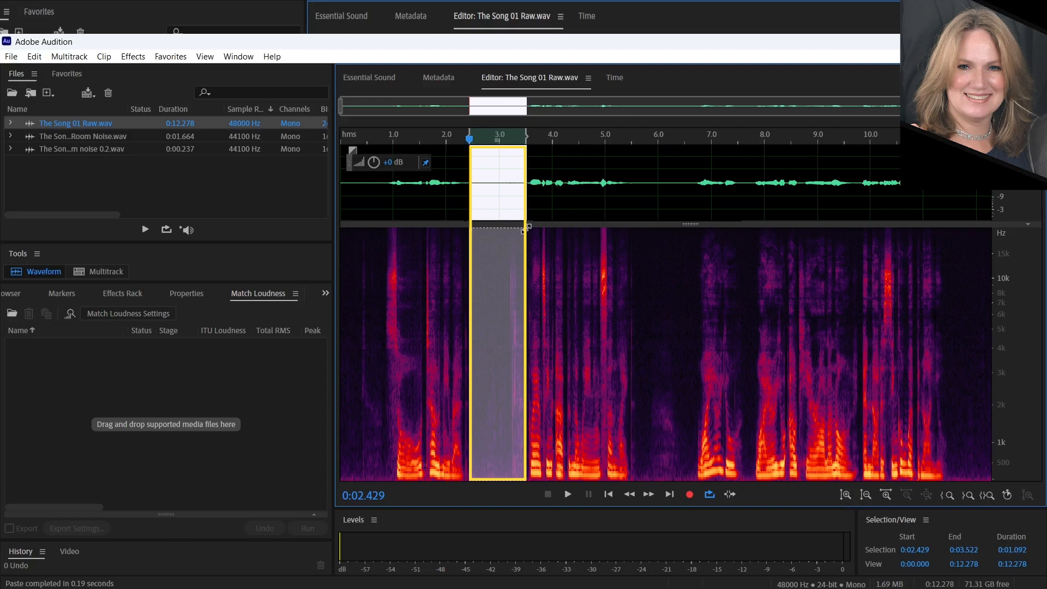
pyautogui.moveTo(470, 198); pyautogui.dragTo(528, 228)
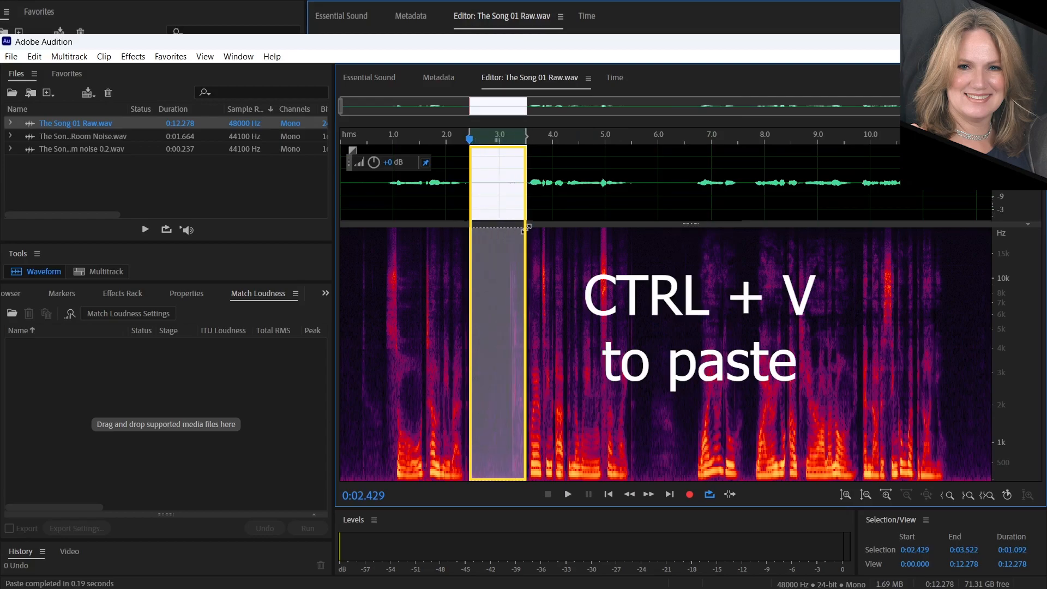
pyautogui.hotkey('ctrl', 'v')
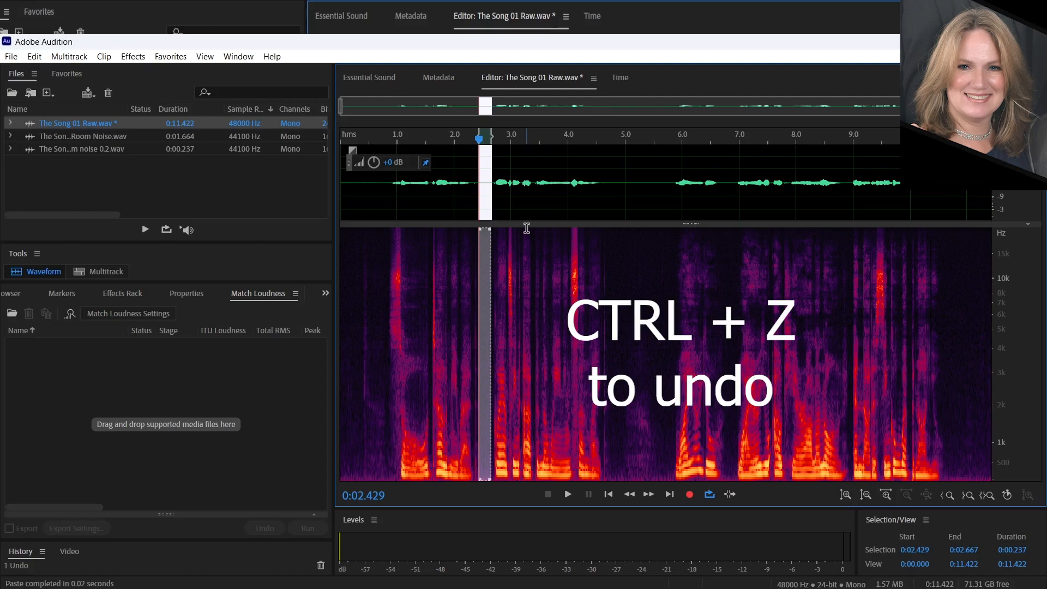
# Step: Play the edited recording from about 0.8 seconds through the replaced pause, and stop playback after the second phrase
pyautogui.click(386, 327)
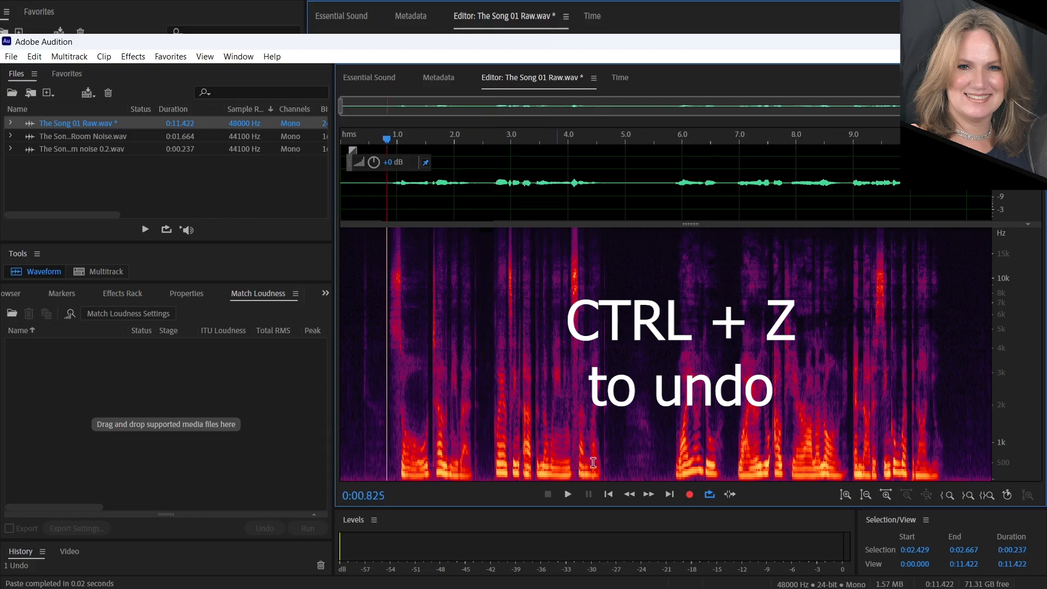
pyautogui.click(567, 494)
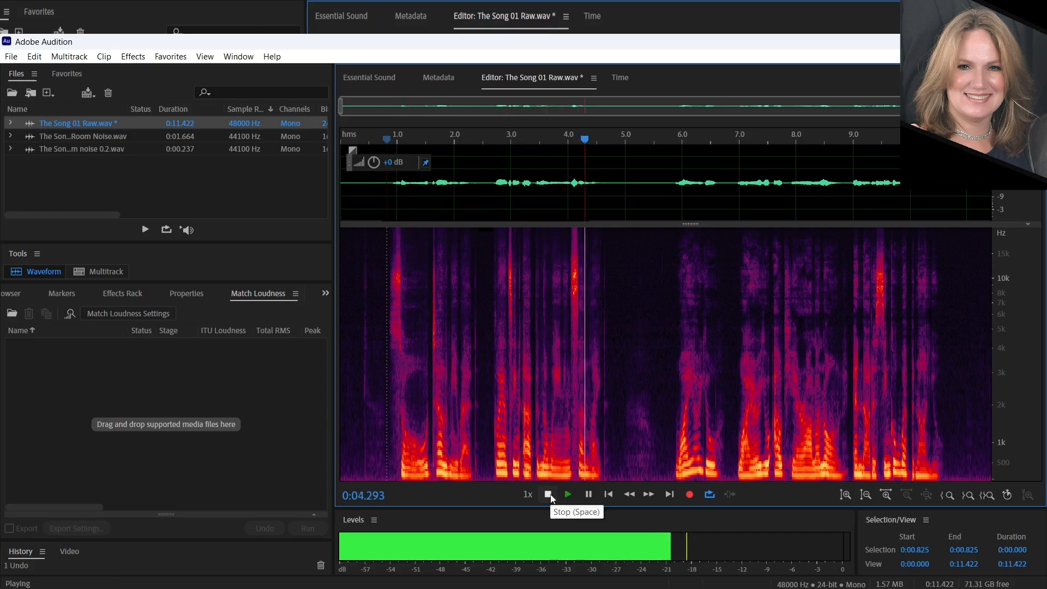
pyautogui.click(551, 497)
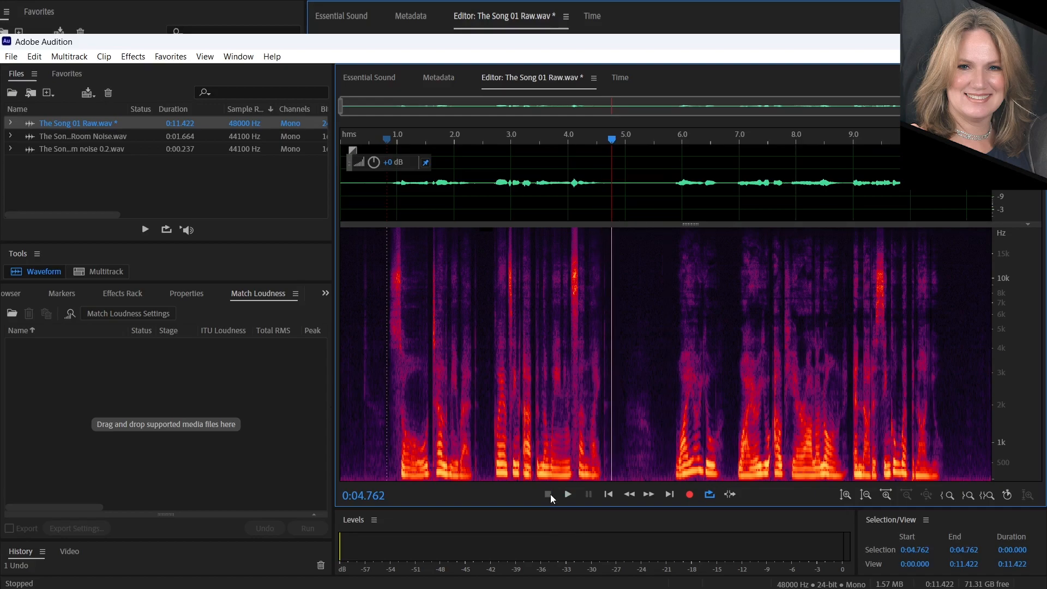
# Step: Replace the pause and breath from about 4.77 to 6.00 seconds with the copied room noise
pyautogui.hotkey('ctrl', 'v')
pyautogui.moveTo(609, 235); pyautogui.dragTo(676, 238)
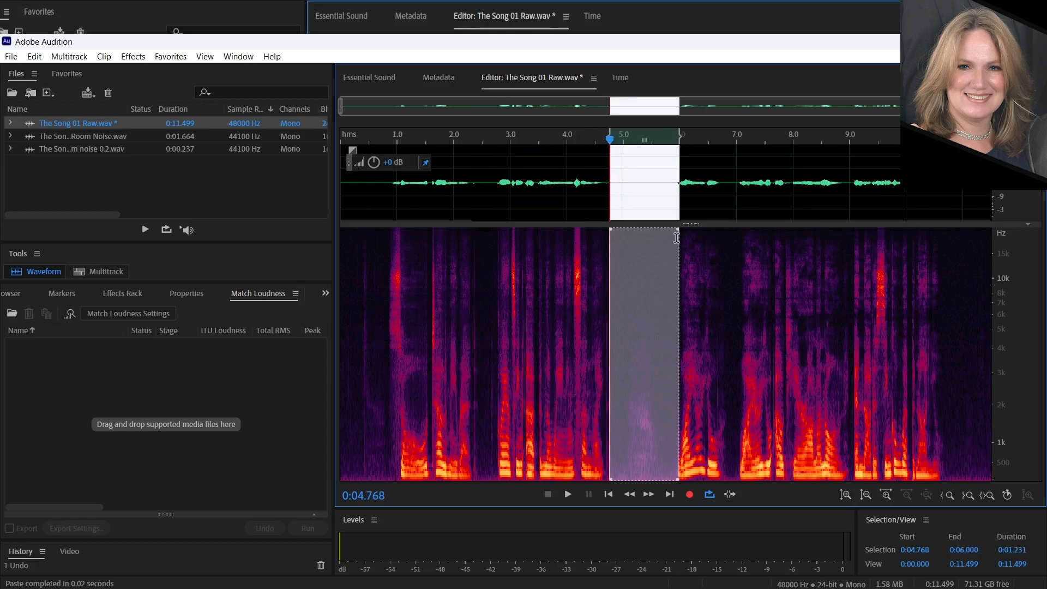
pyautogui.hotkey('ctrl', 'v')
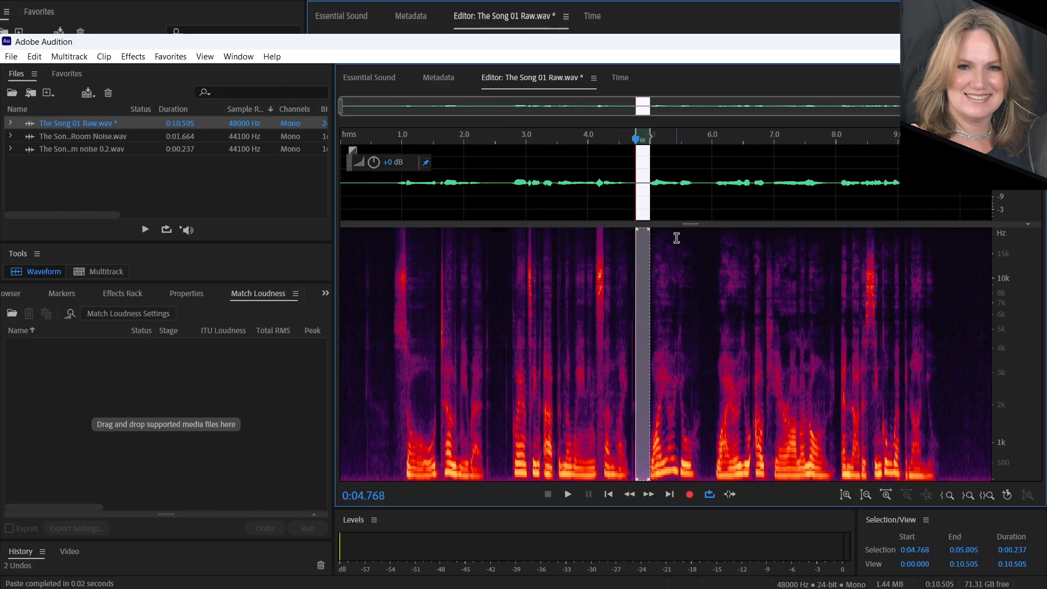
# Step: Insert a second copy of the room noise at about 4.82 seconds and select the pause from about 4.77 to 5.23 seconds
pyautogui.click(639, 181)
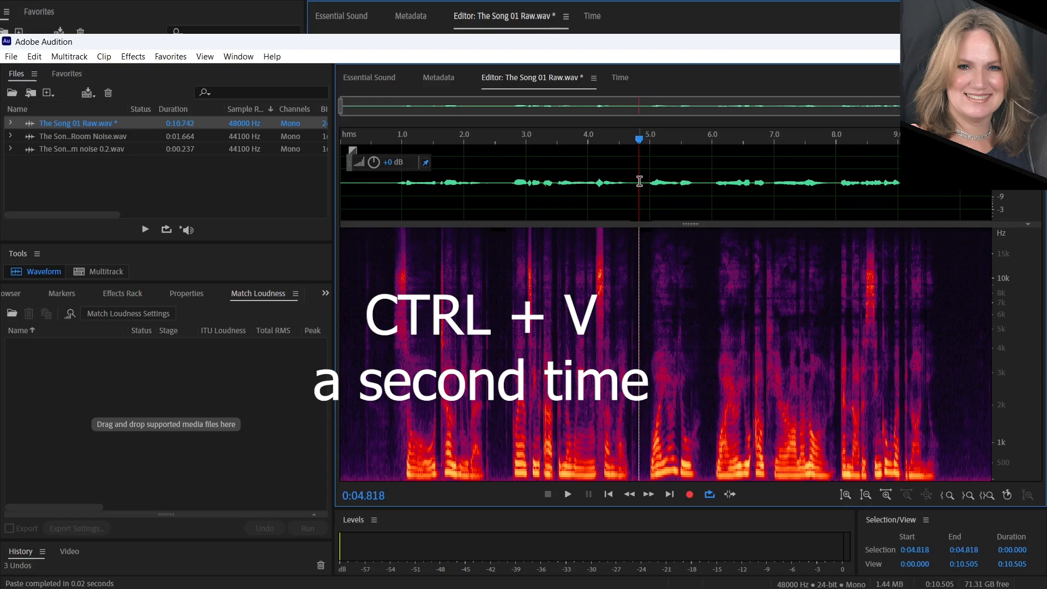
pyautogui.hotkey('ctrl', 'v')
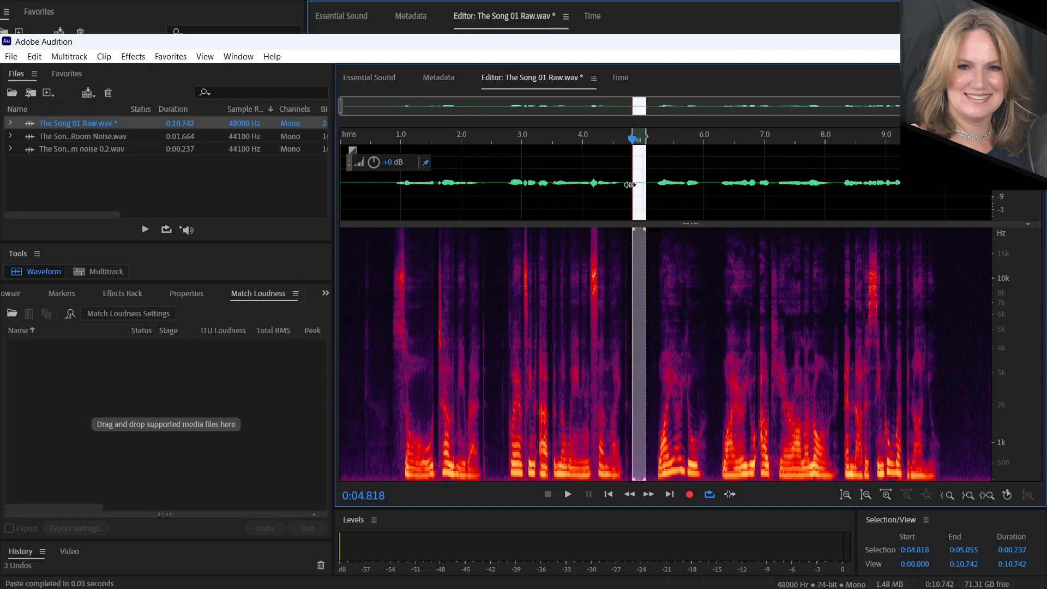
pyautogui.click(605, 180)
pyautogui.moveTo(628, 182); pyautogui.dragTo(658, 214)
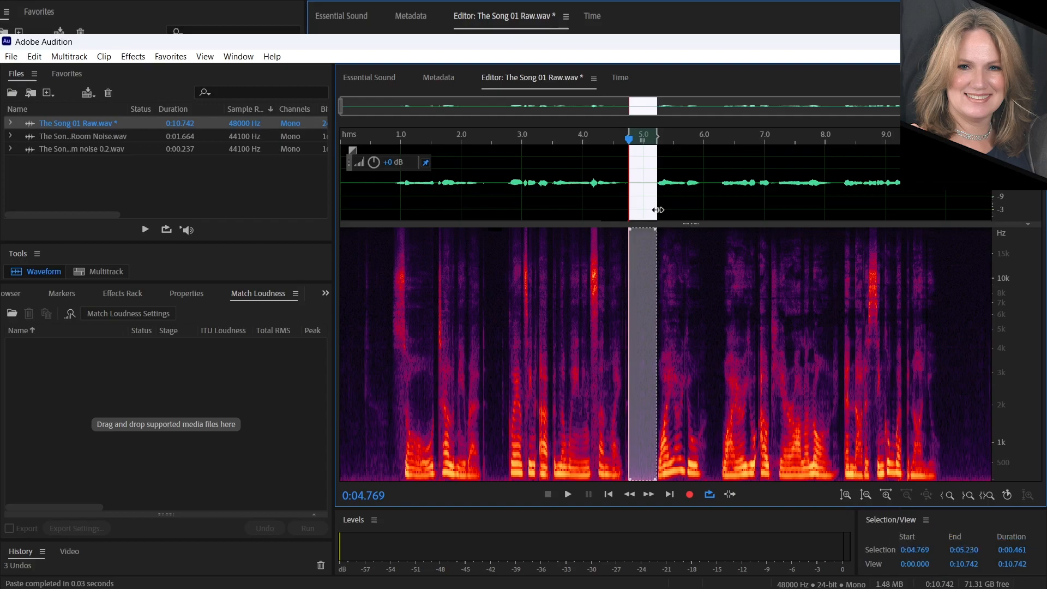
# Step: Cut the section from about 0.27 to 0.78 seconds ahead of the first phrase
pyautogui.click(419, 175)
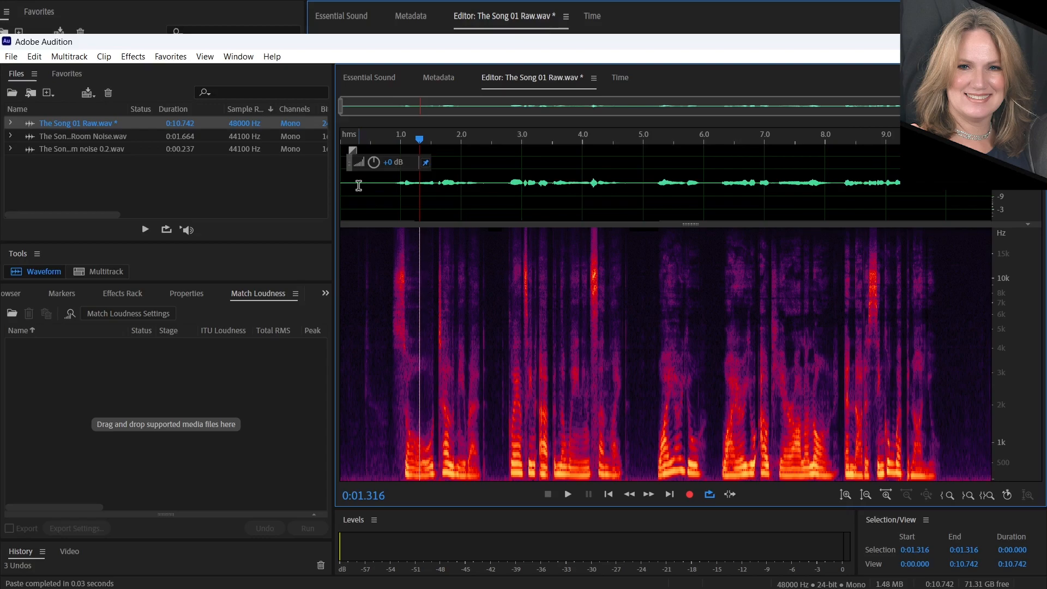
pyautogui.moveTo(356, 180); pyautogui.dragTo(387, 199)
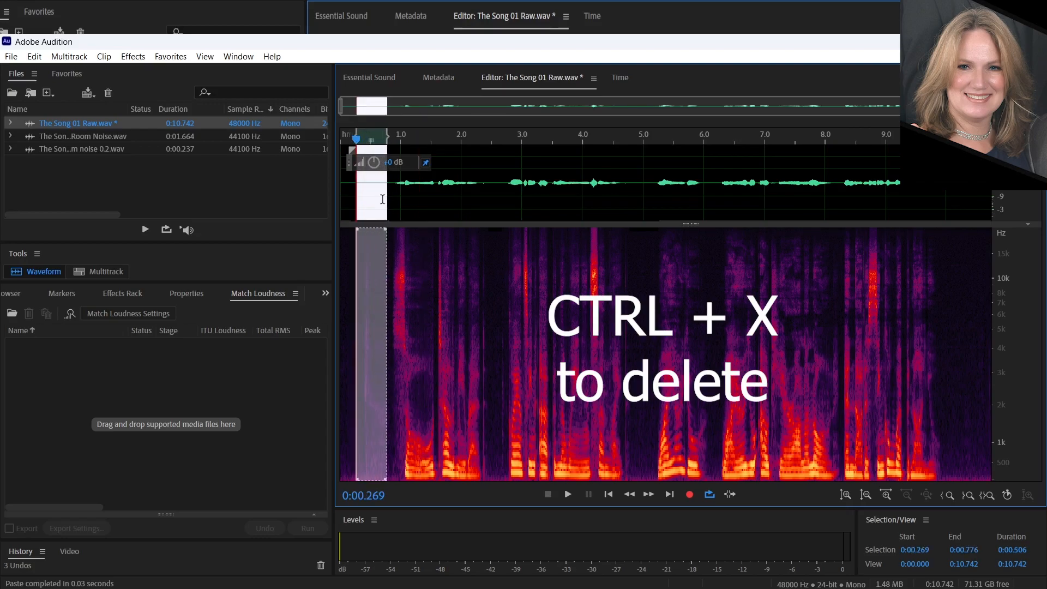
pyautogui.hotkey('ctrl', 'x')
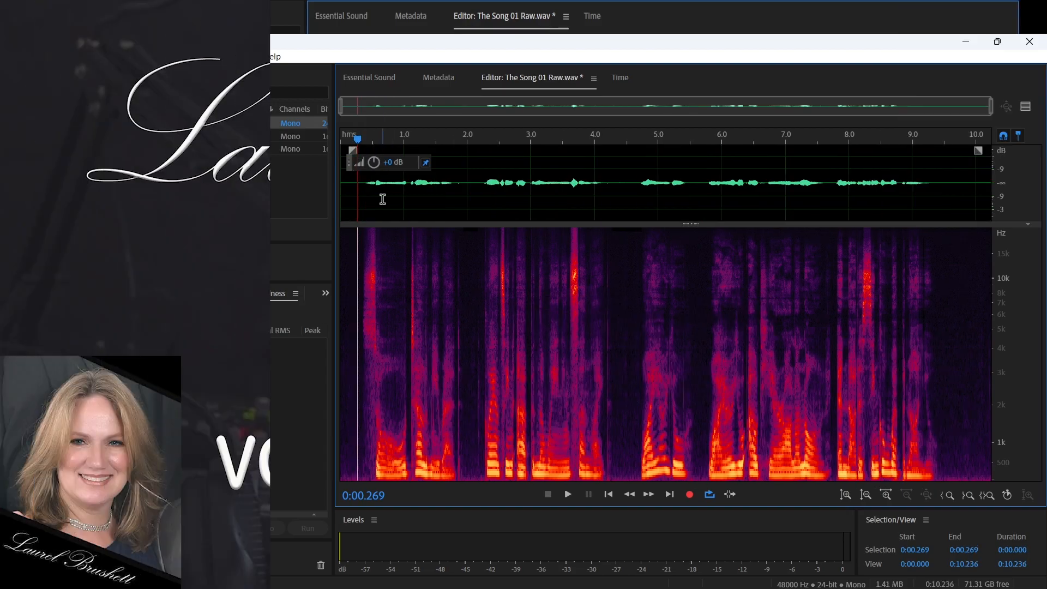